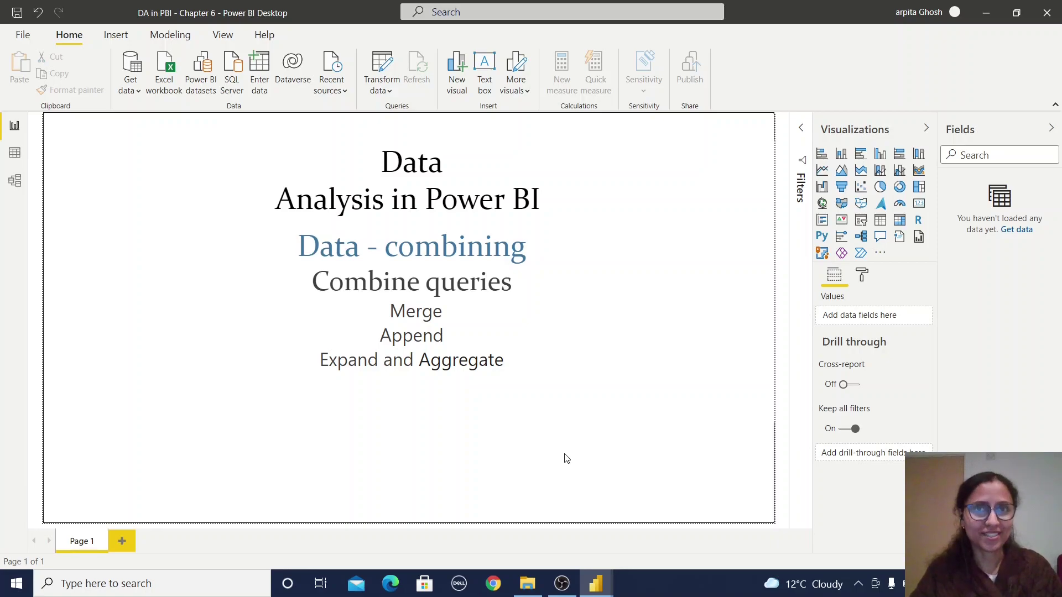
- Import the sample_data_chap6 Excel workbook, ticking Append_table and category_sort_order in Navigator
click(131, 83)
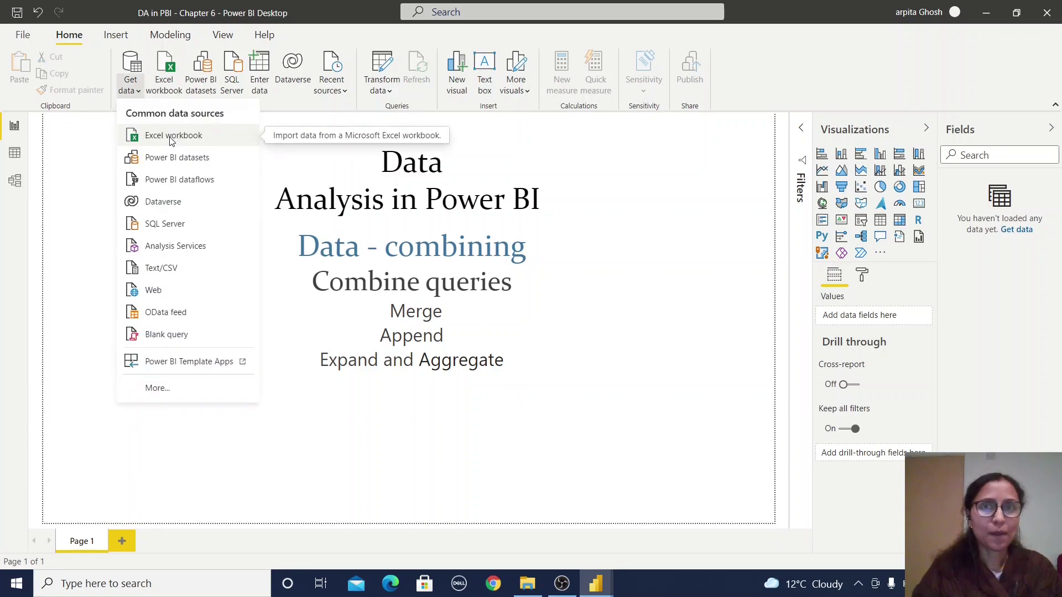
click(172, 138)
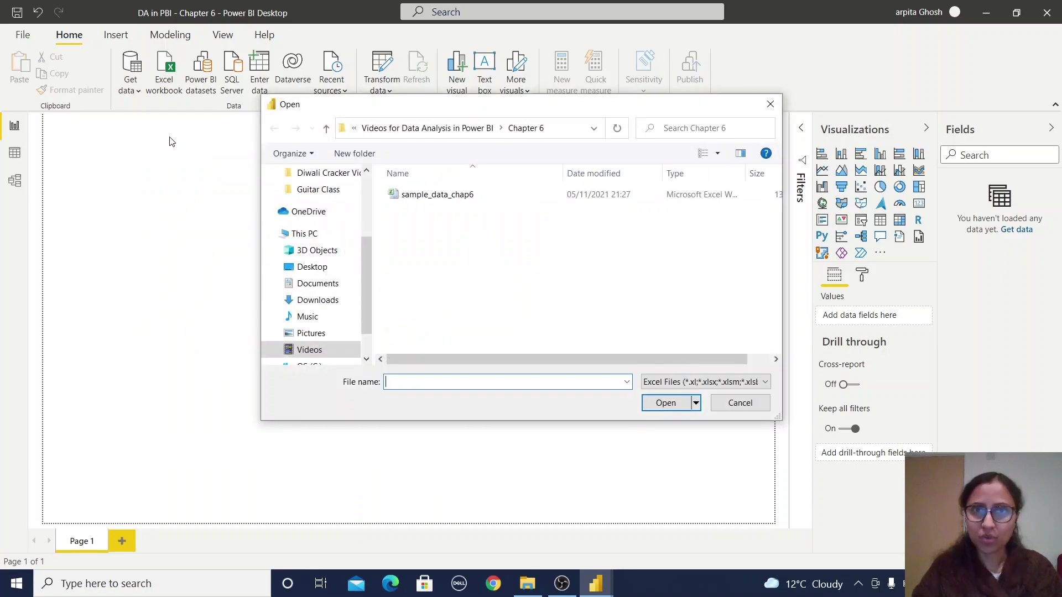
click(446, 198)
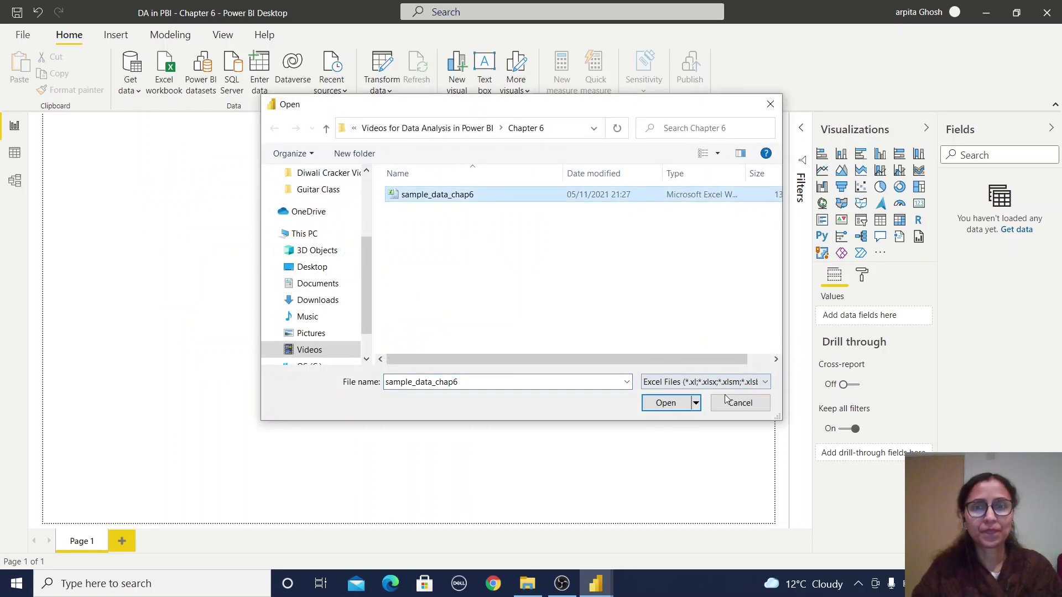
click(666, 403)
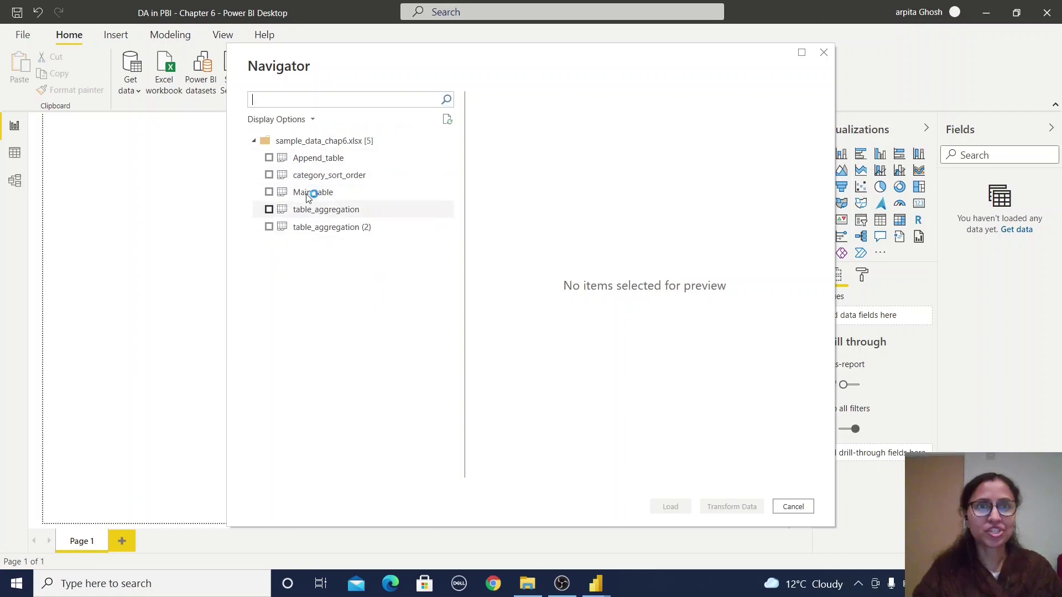
click(268, 158)
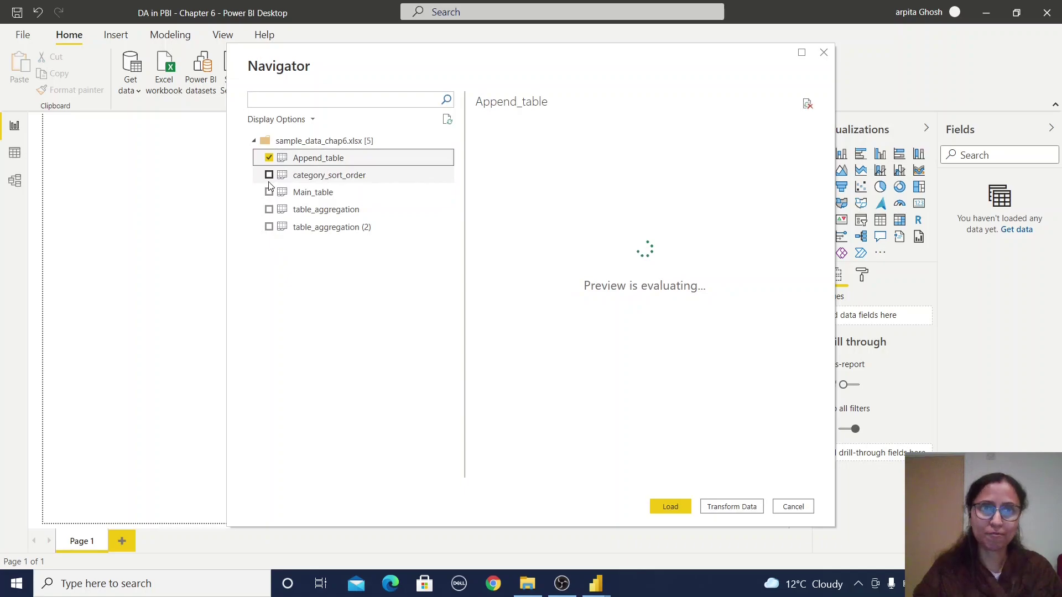
click(269, 175)
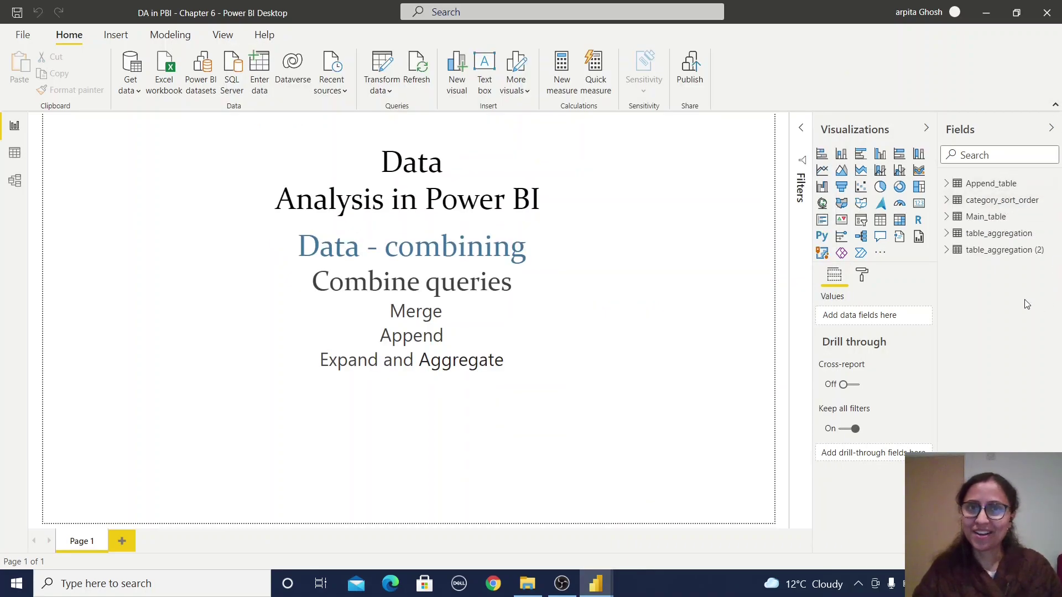
- Open Power Query Editor and inspect Main_table, then category_sort_order, then Main_table again
click(380, 74)
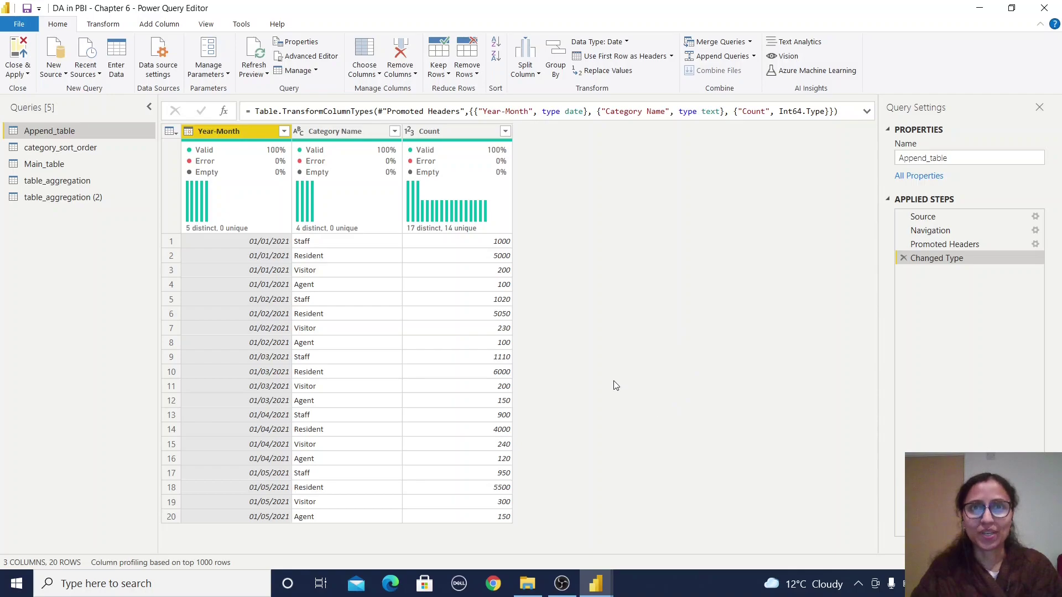
click(43, 164)
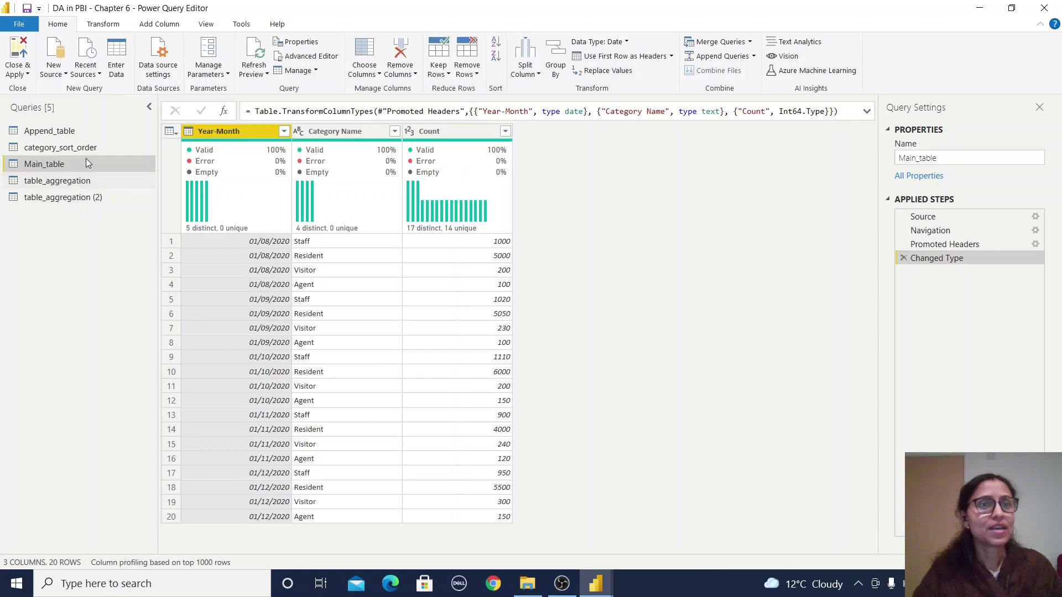
click(60, 148)
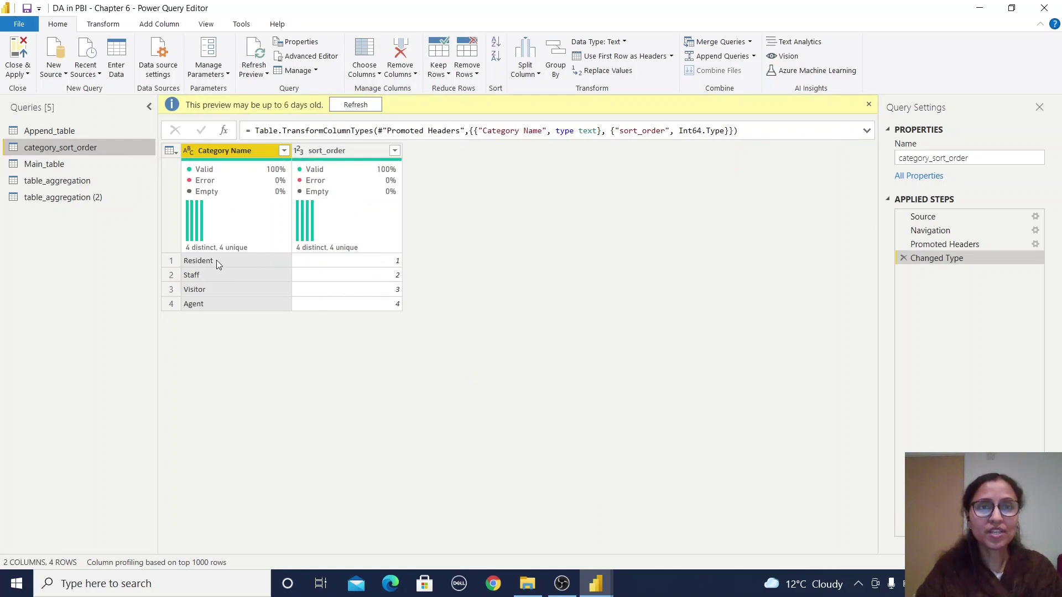
click(56, 166)
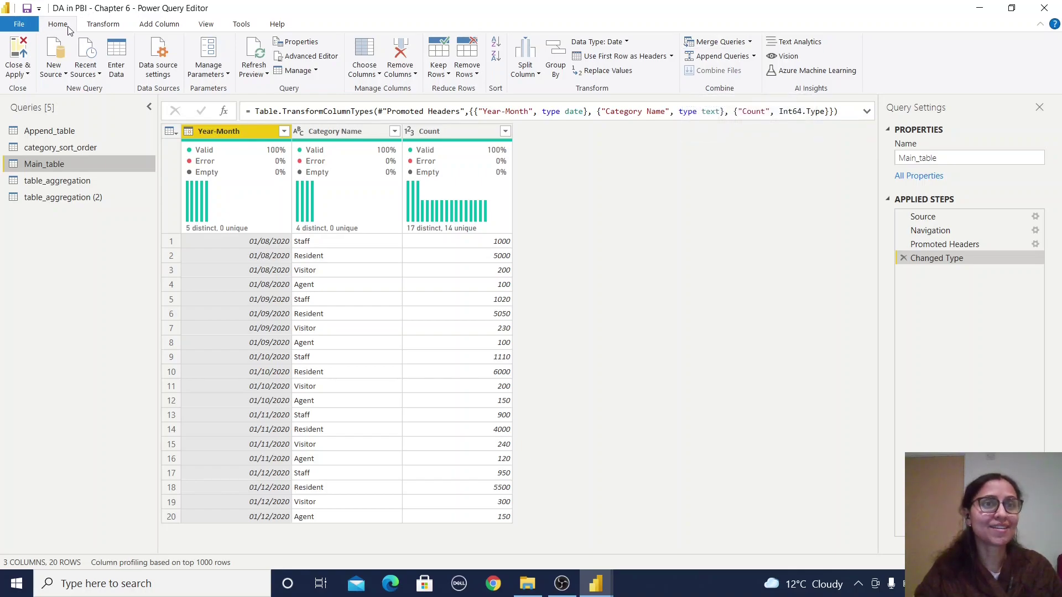
- Merge Main_table with category_sort_order as a new query, left outer joined on Category Name
click(751, 43)
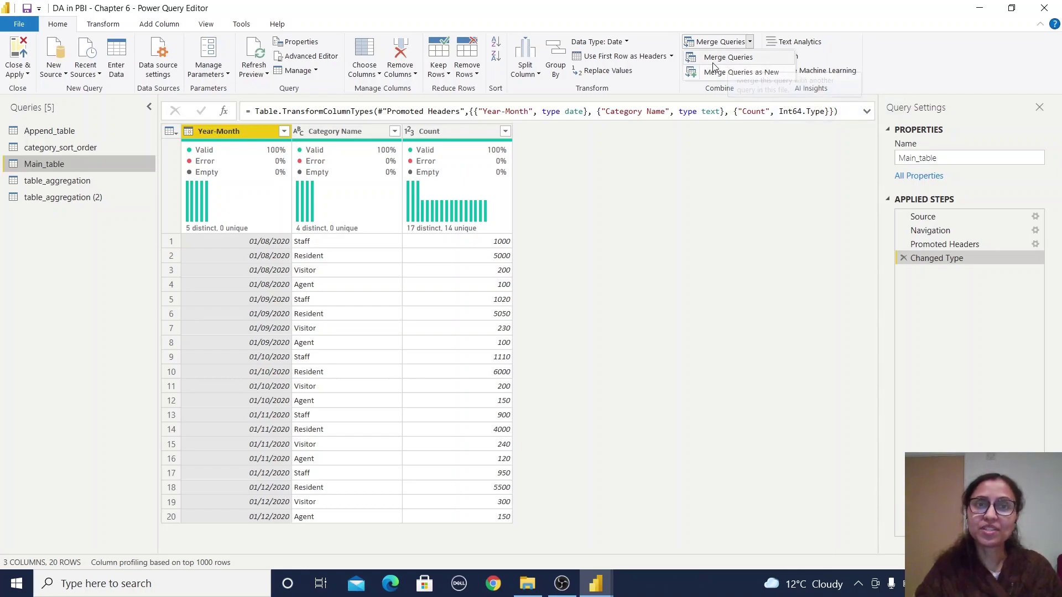
click(740, 73)
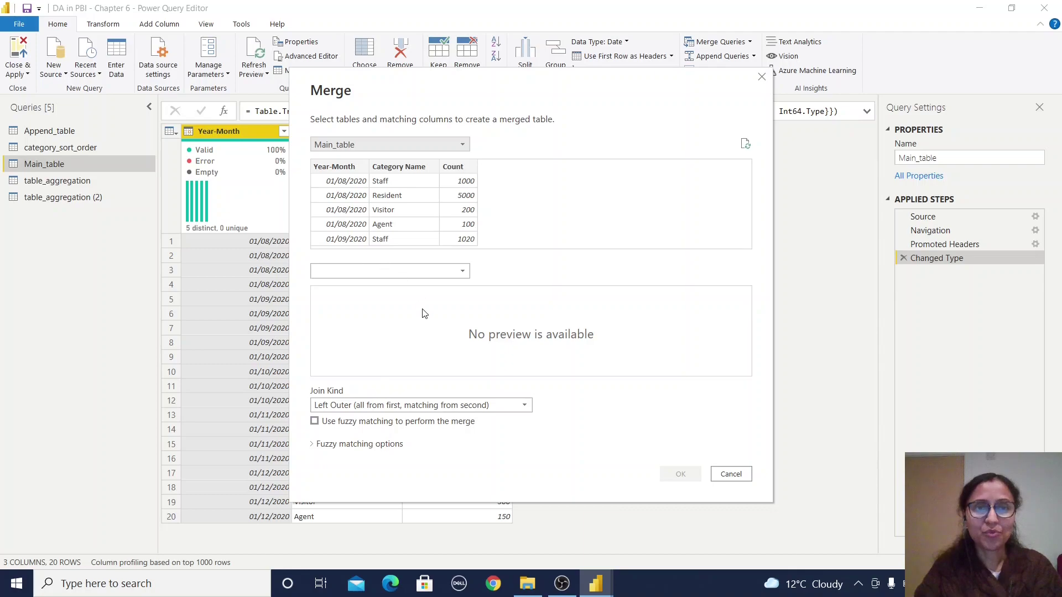
click(524, 408)
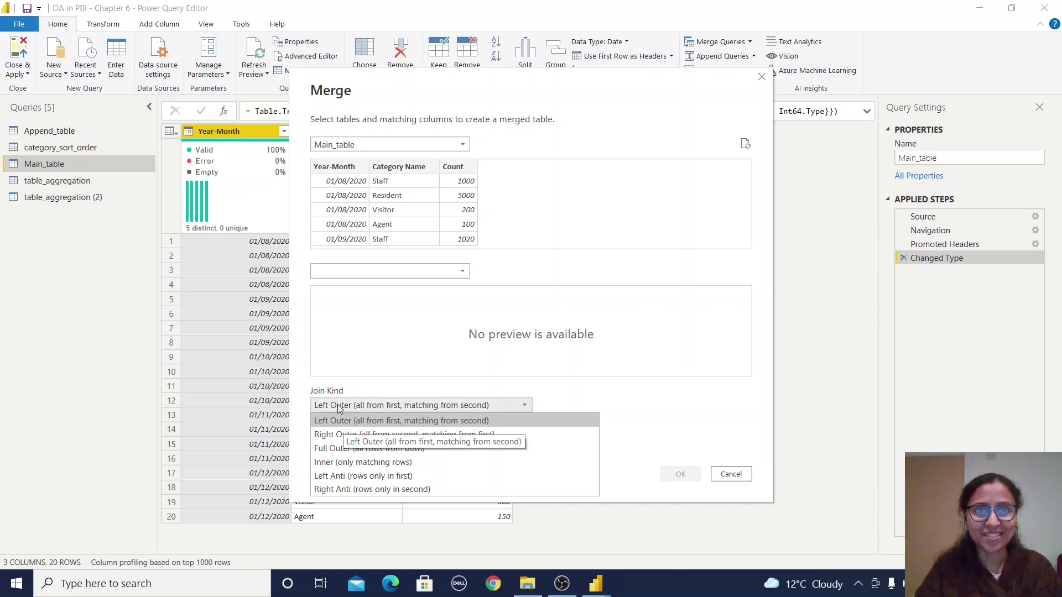
click(460, 270)
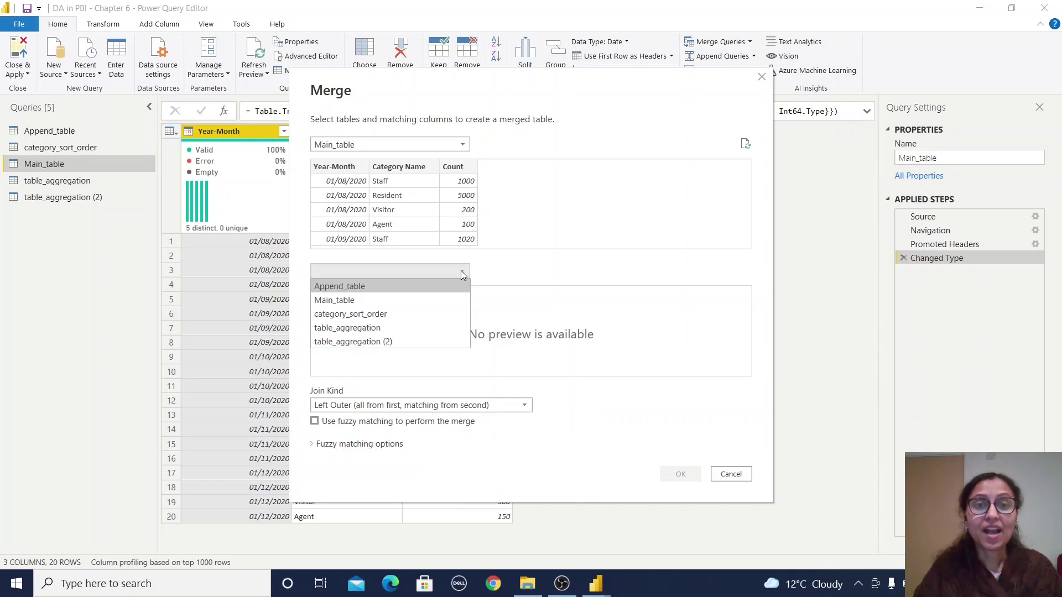
click(360, 314)
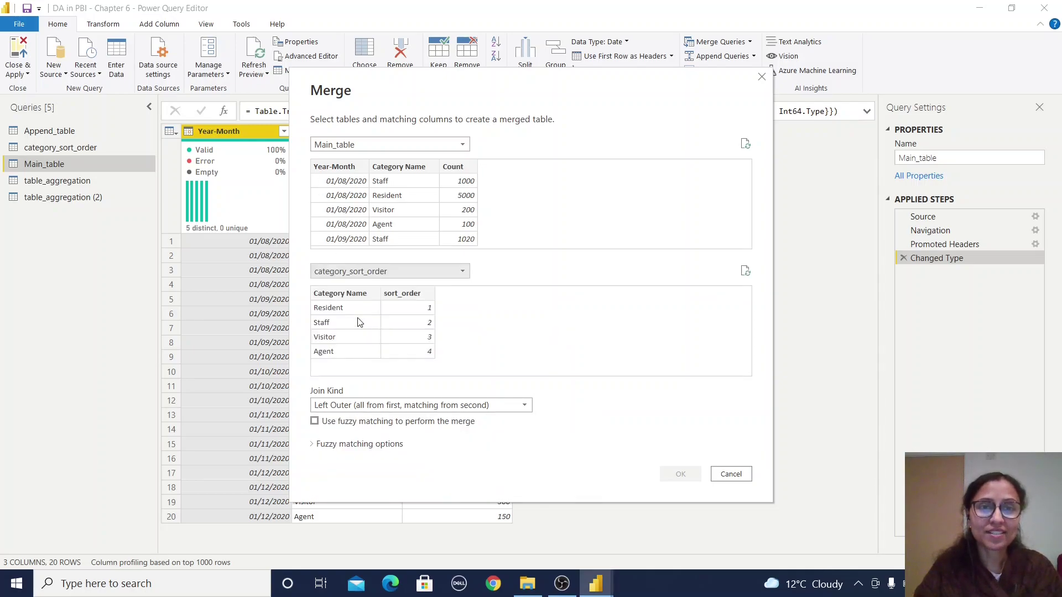
click(404, 167)
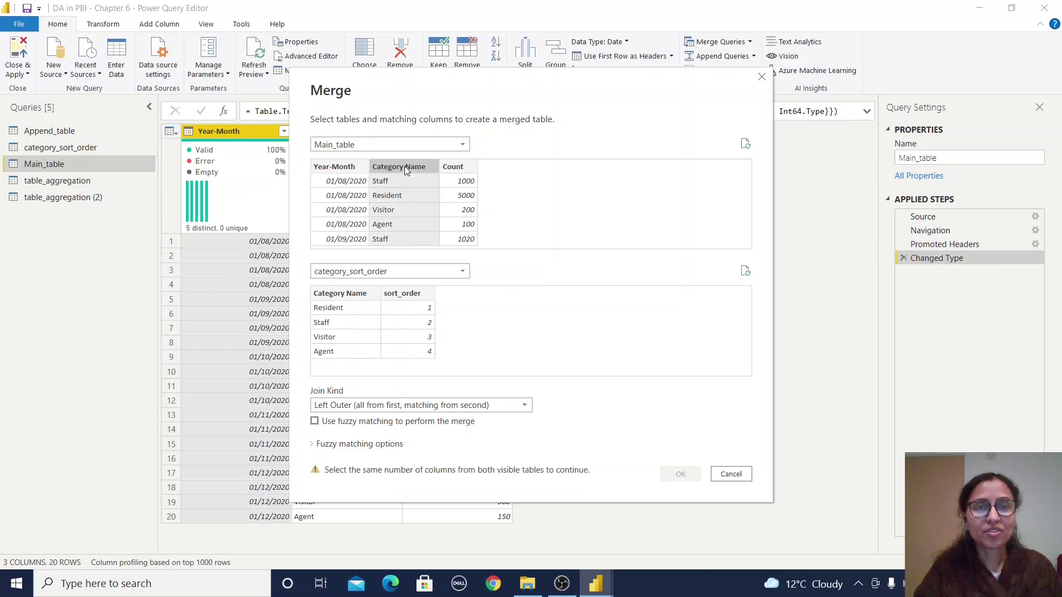
click(340, 294)
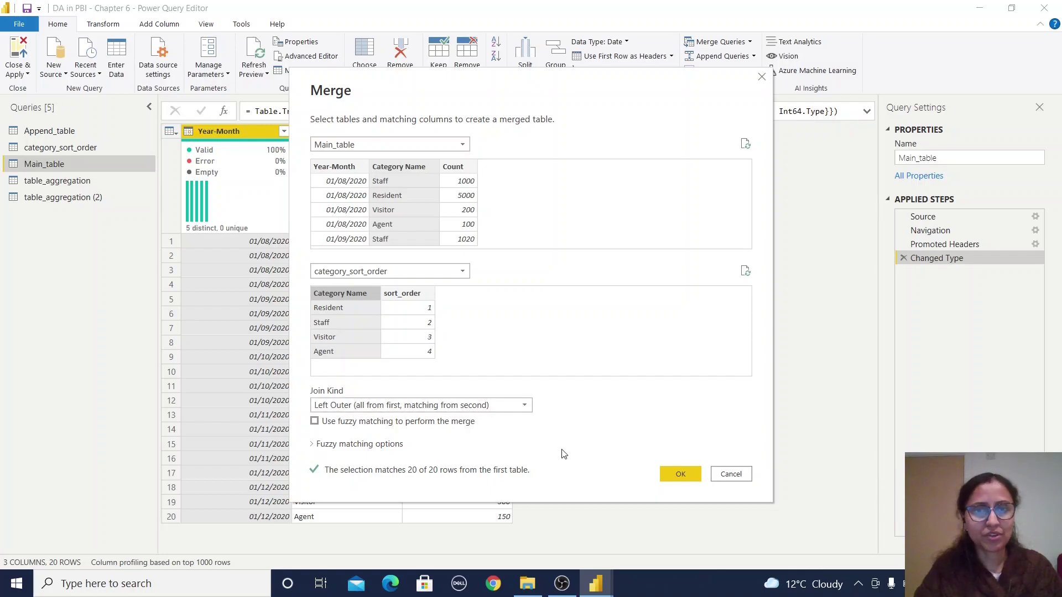
click(685, 472)
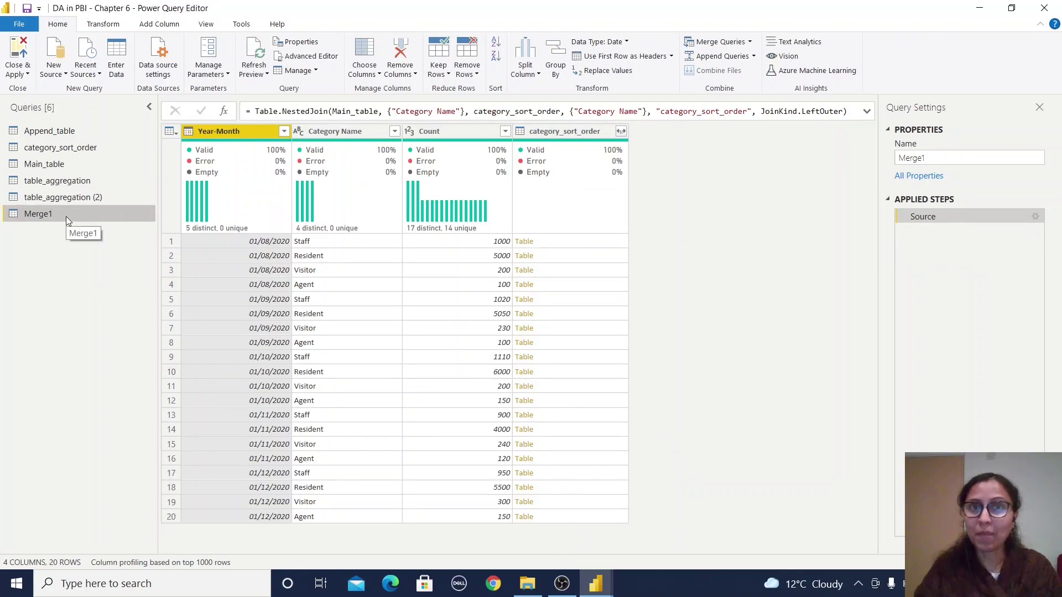
- Expand category_sort_order to just sort_order, without the original column name prefix
click(620, 133)
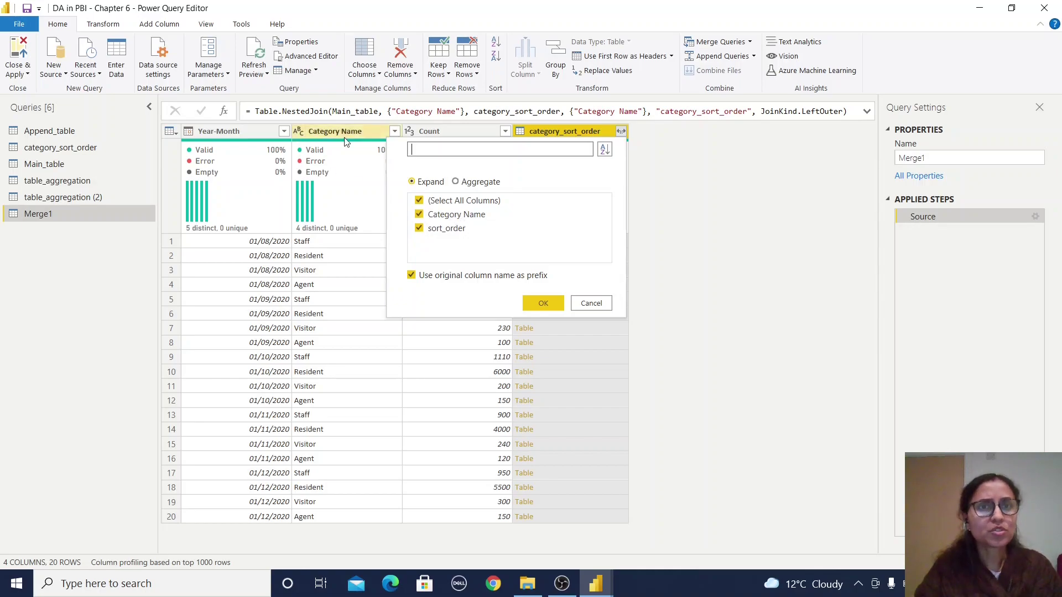
click(420, 201)
click(420, 230)
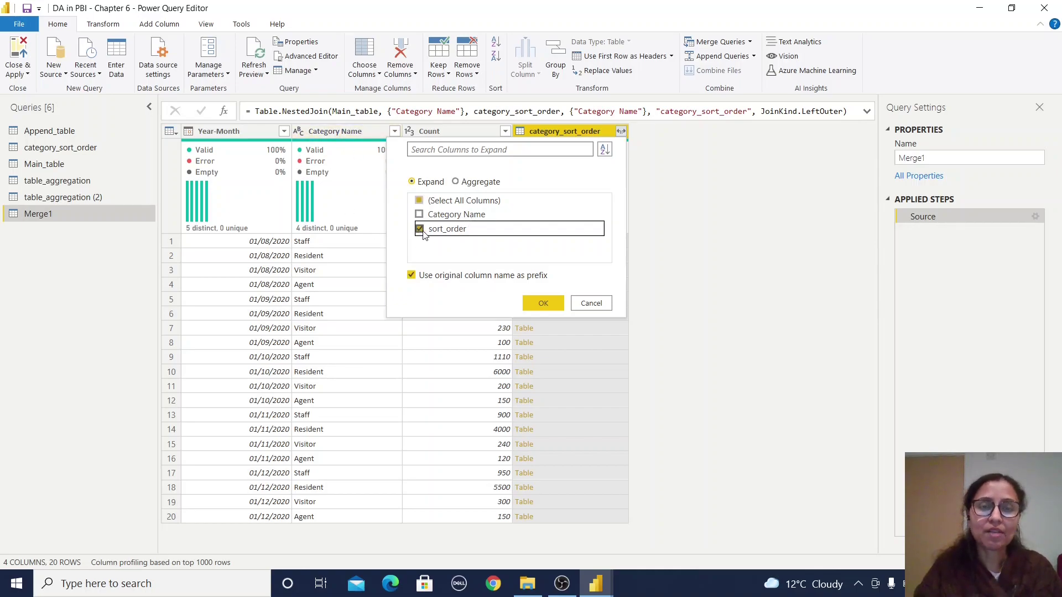
click(411, 276)
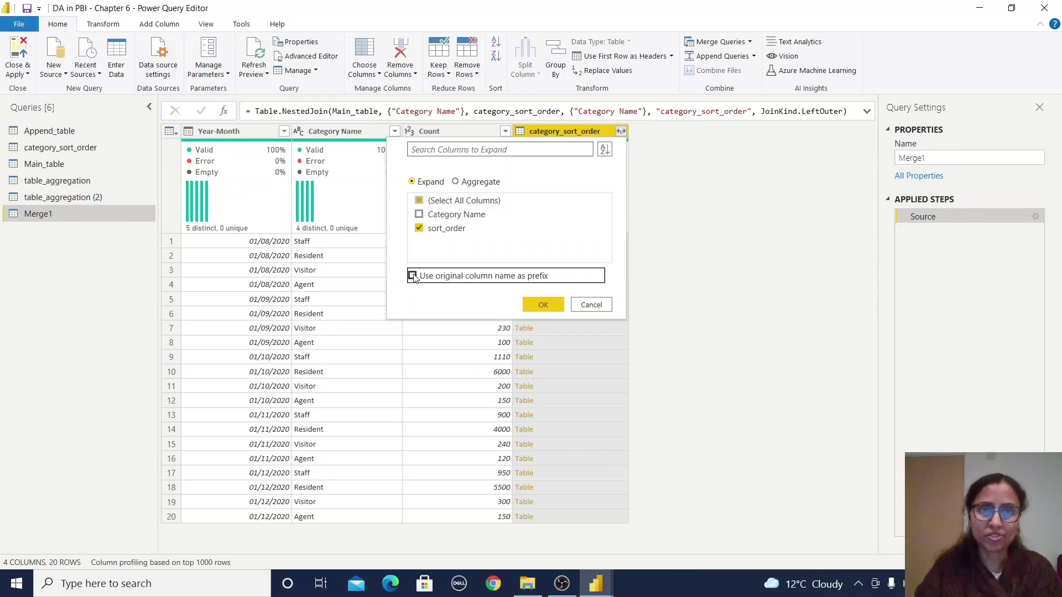
click(543, 304)
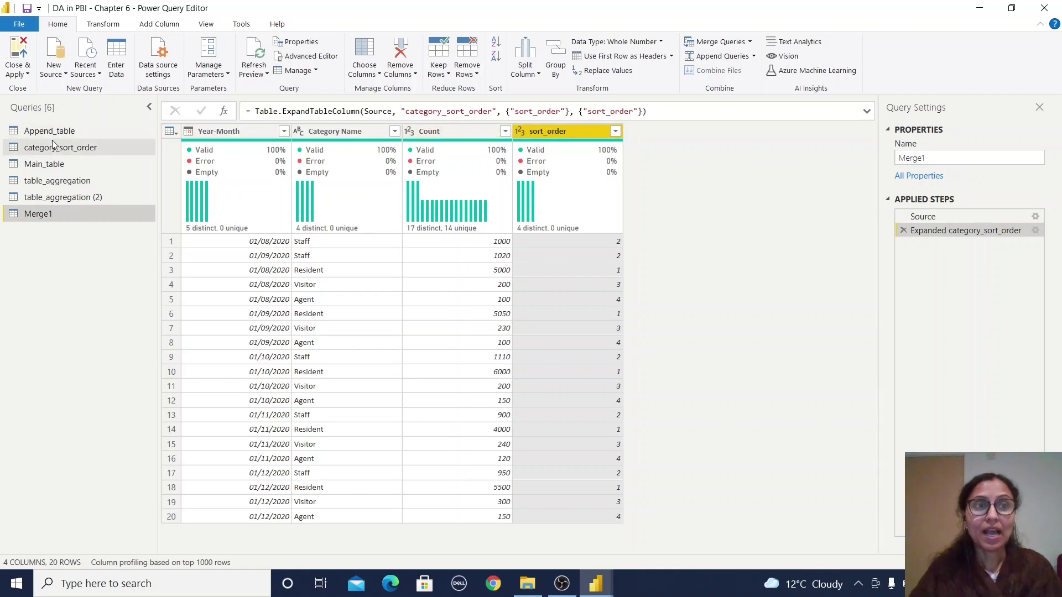
- Compare Main_table's 2020 rows with Append_table's 2021 rows, then show the Append Queries options
click(49, 164)
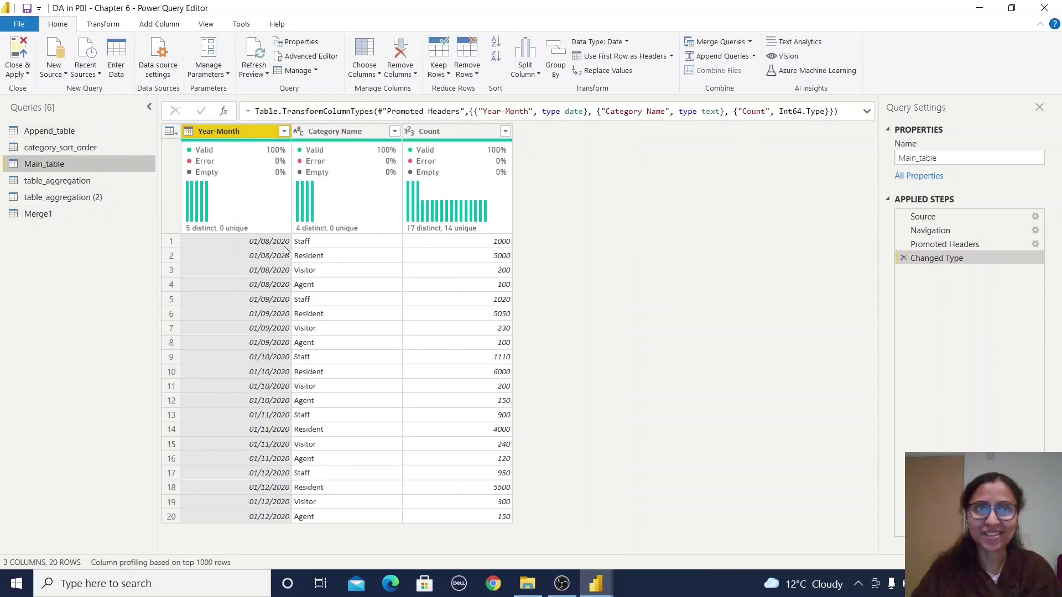
click(65, 132)
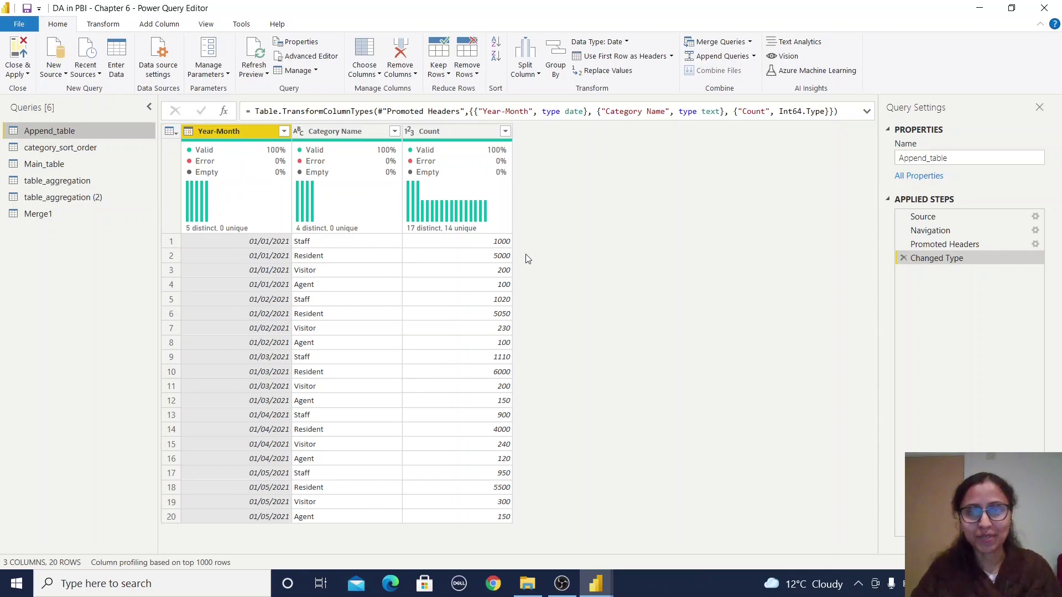
click(47, 166)
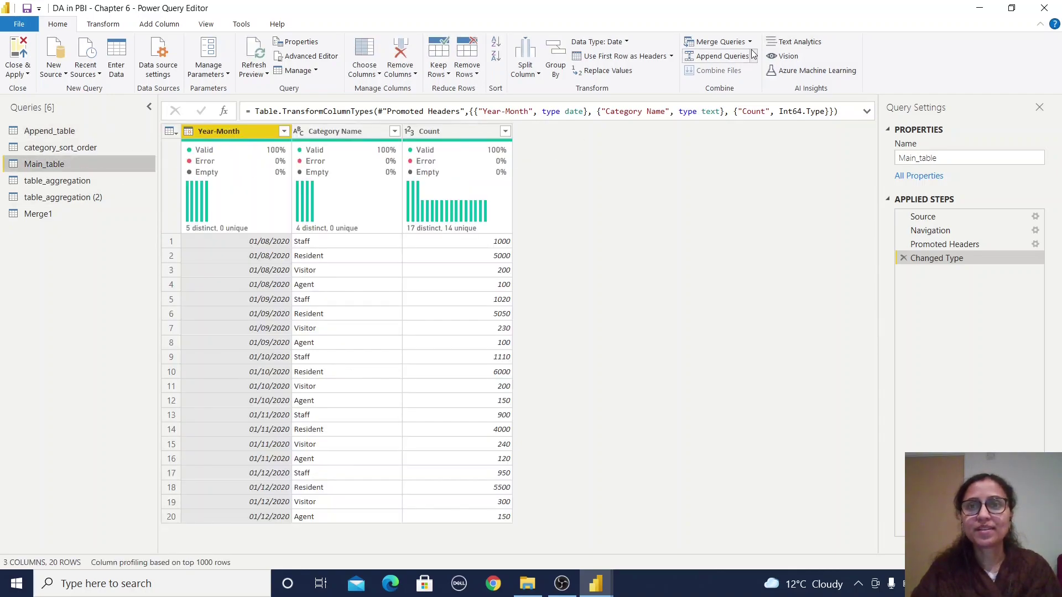
click(755, 57)
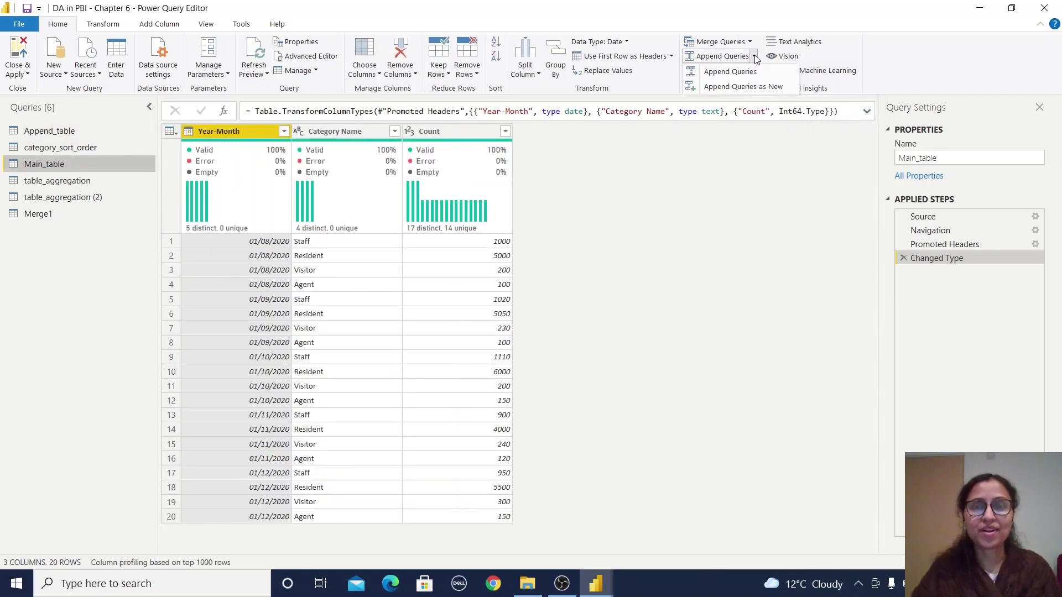
- Start Append Queries as New with two tables, choosing Append_table as the second table
click(737, 87)
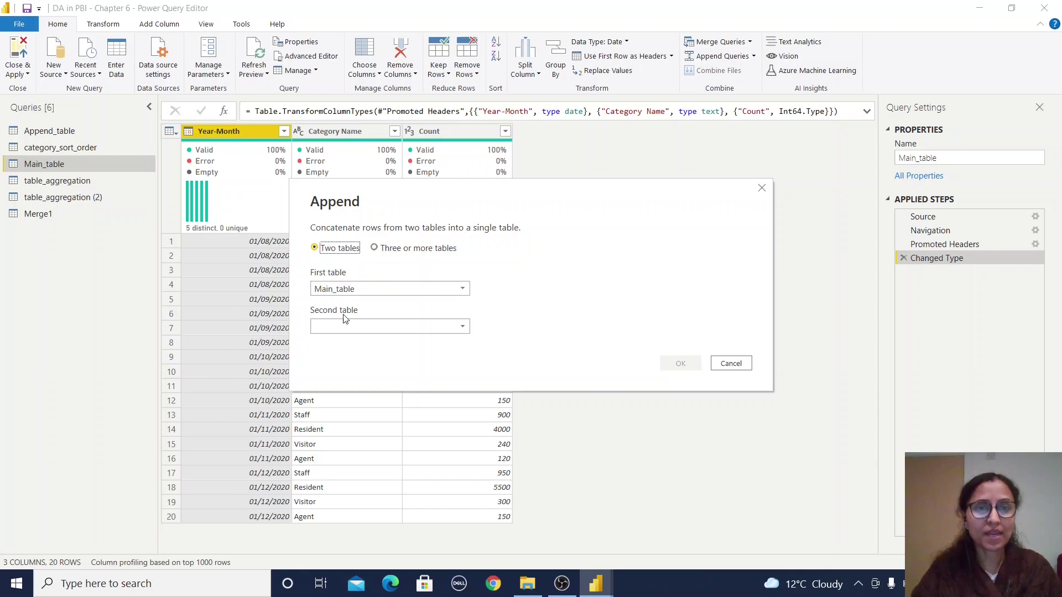
click(356, 327)
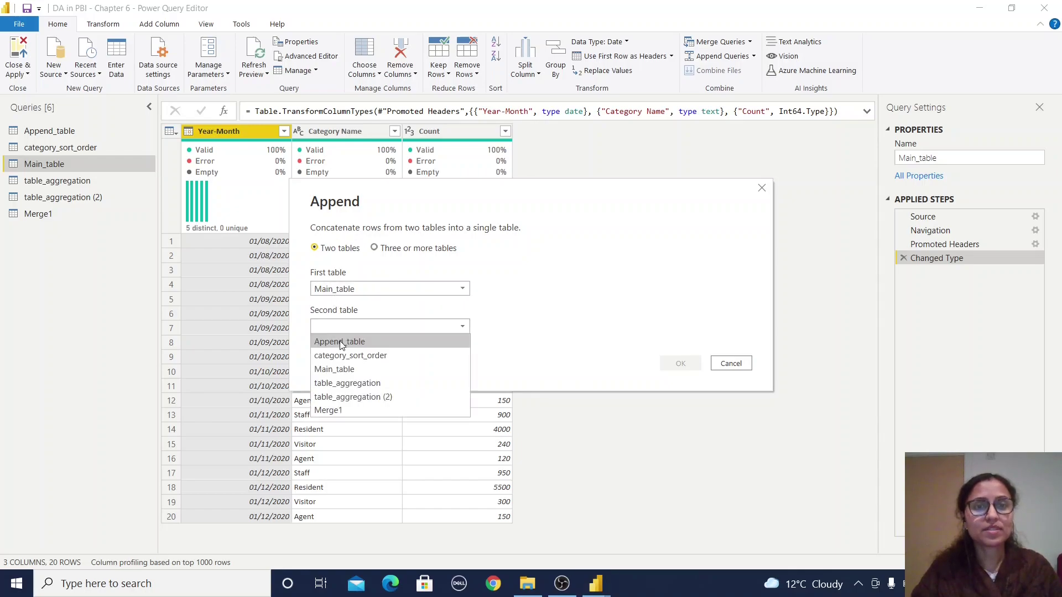
click(341, 342)
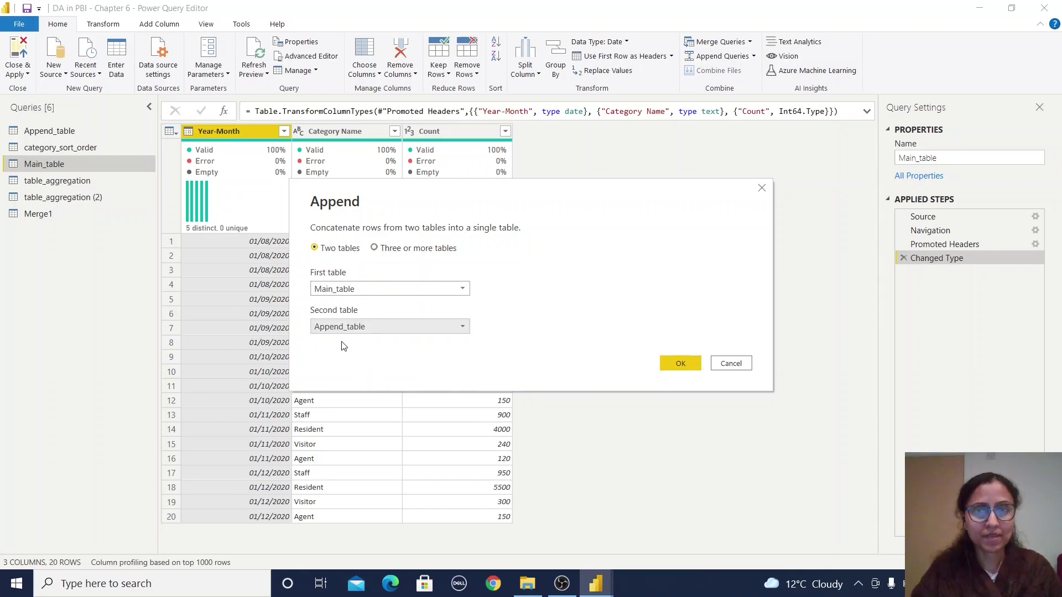
- Confirm the append and scroll through Append1's 40 rows of 2020 and 2021 data
click(681, 363)
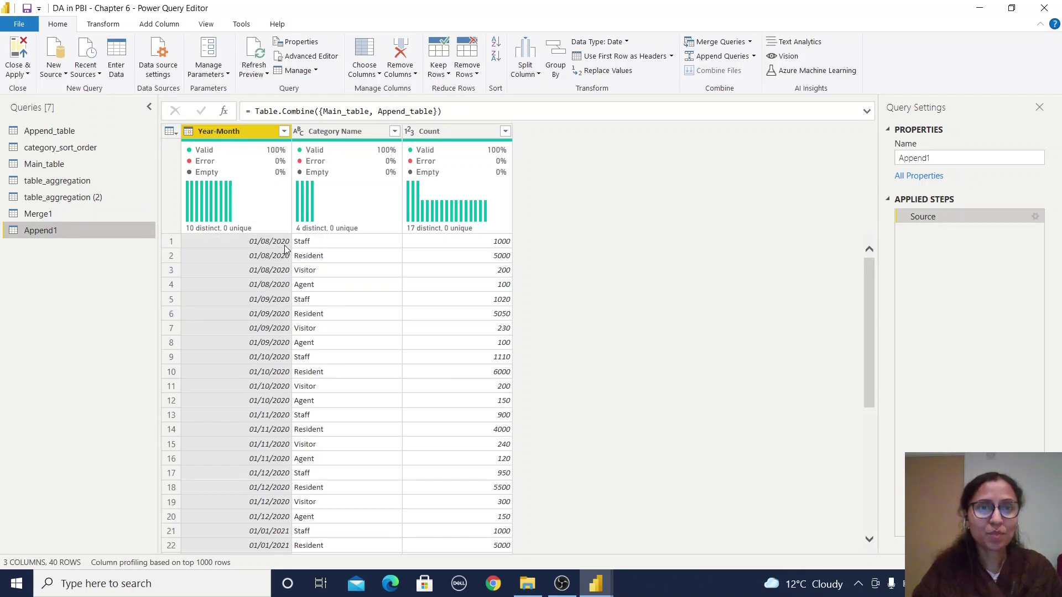
scroll(286, 349, down, 6)
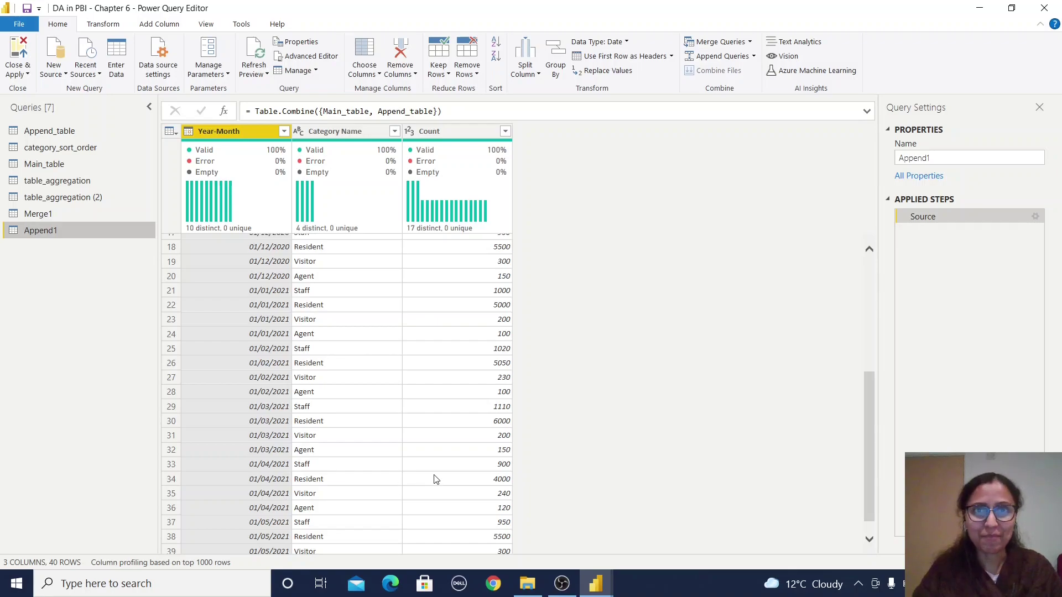
scroll(476, 432, up, 6)
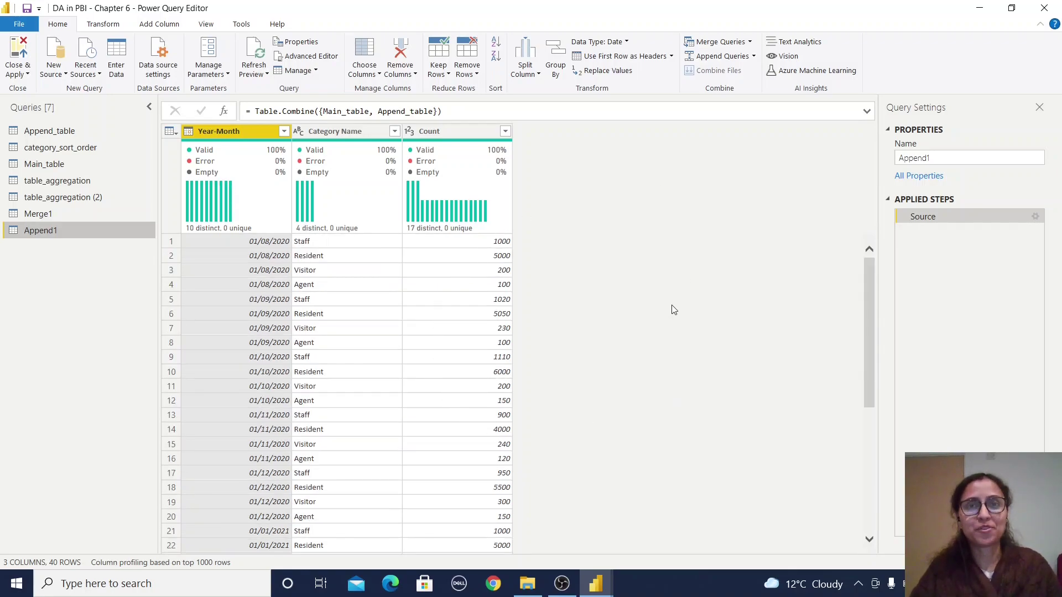
- Compare the table_aggregation query with table_aggregation (2), ending on table_aggregation (2)
key(Up)
key(Up)
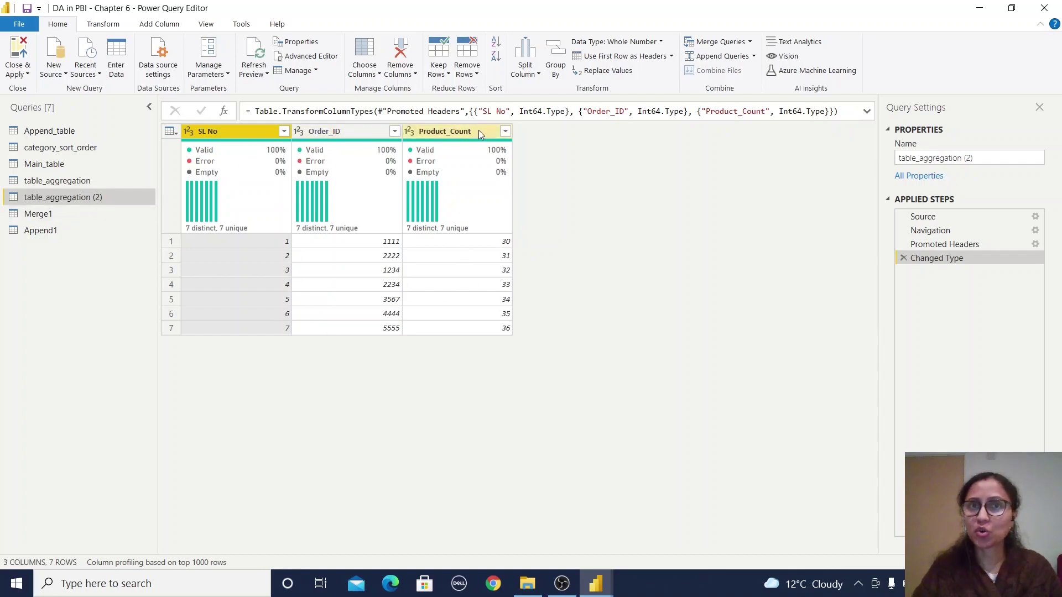
click(66, 181)
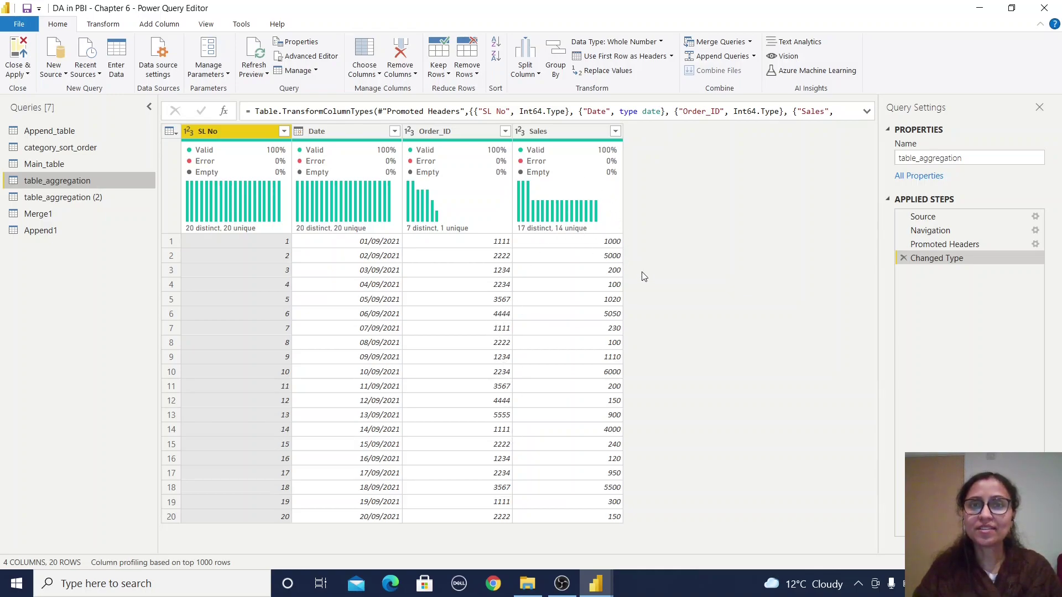
click(83, 198)
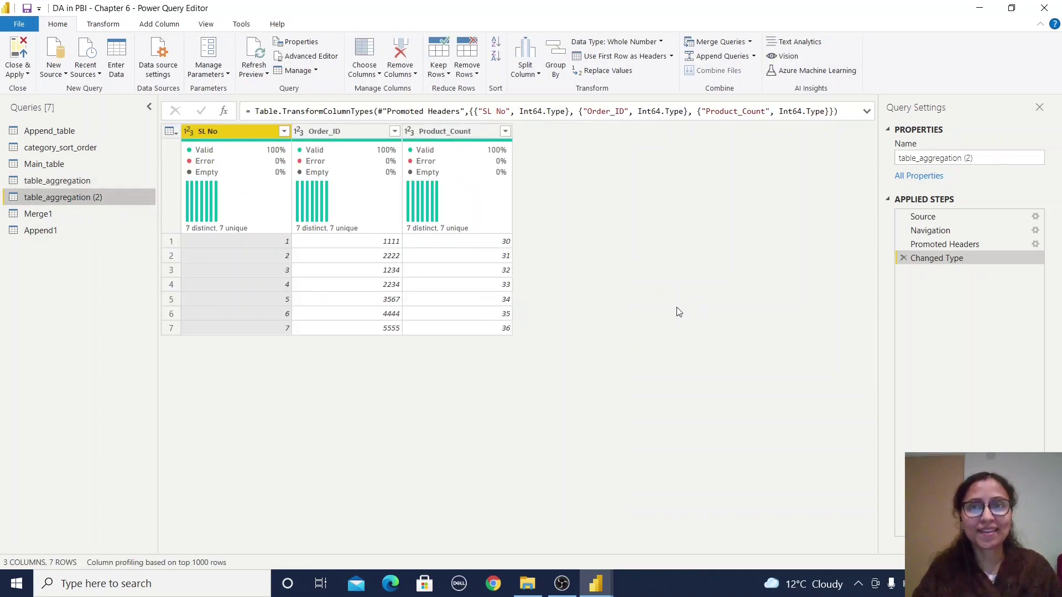
- Merge table_aggregation (2) with table_aggregation as a new query, matching Order_ID in both tables
click(751, 43)
click(733, 71)
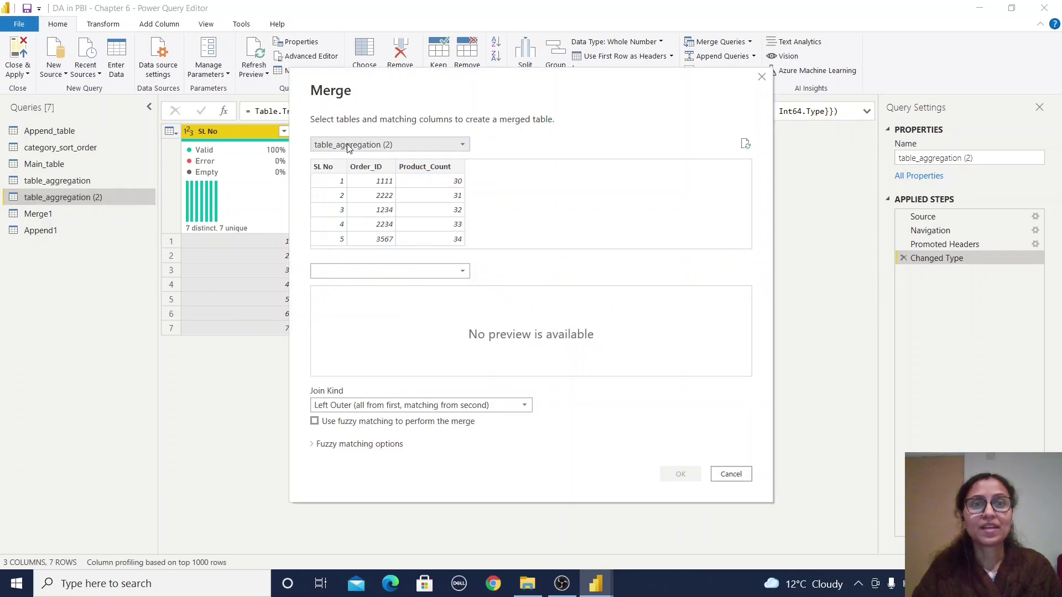
click(407, 272)
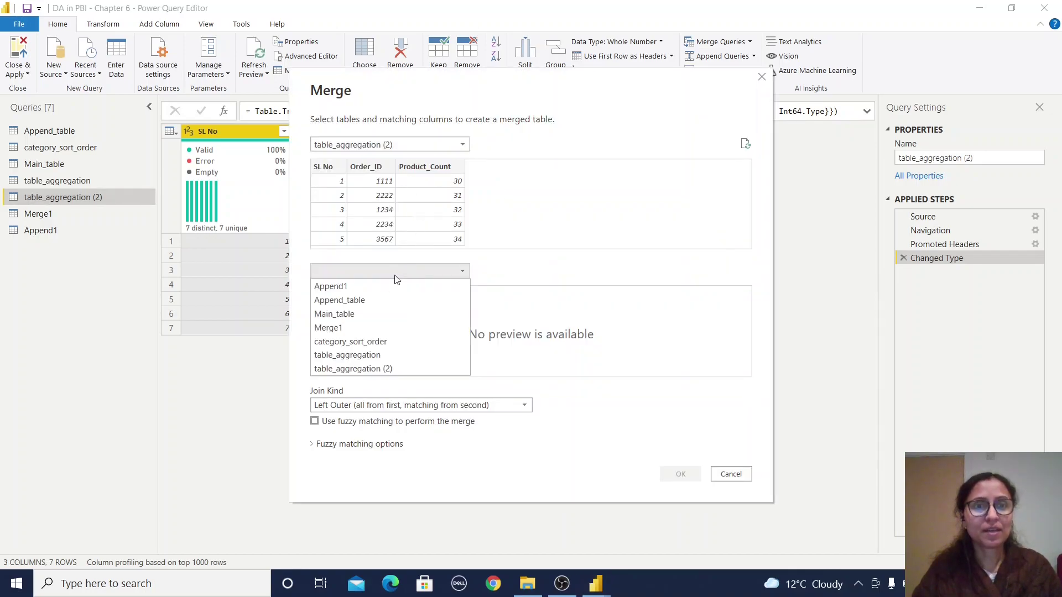
click(354, 355)
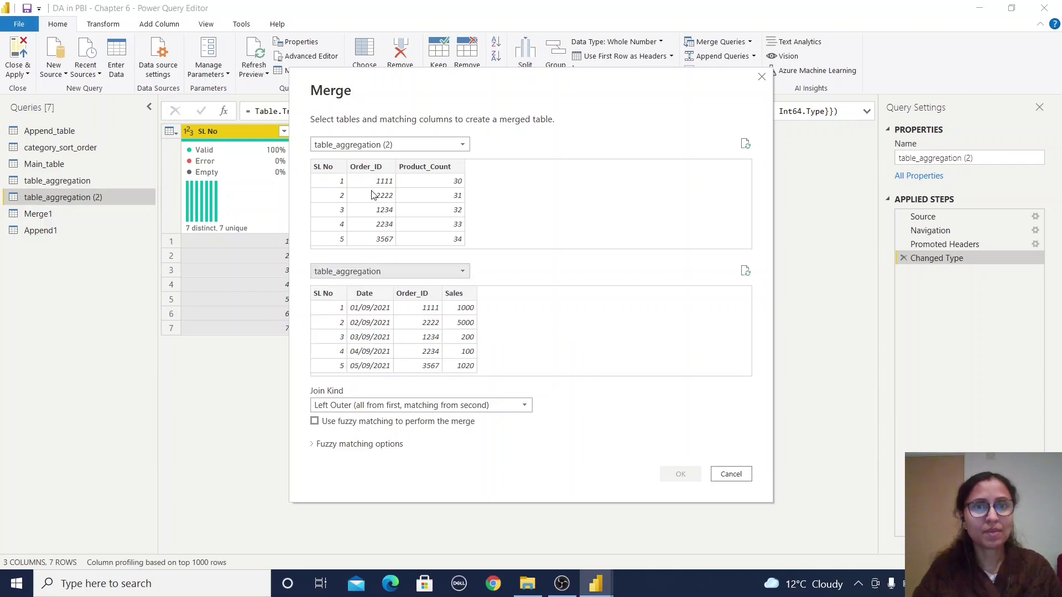
click(376, 167)
click(414, 294)
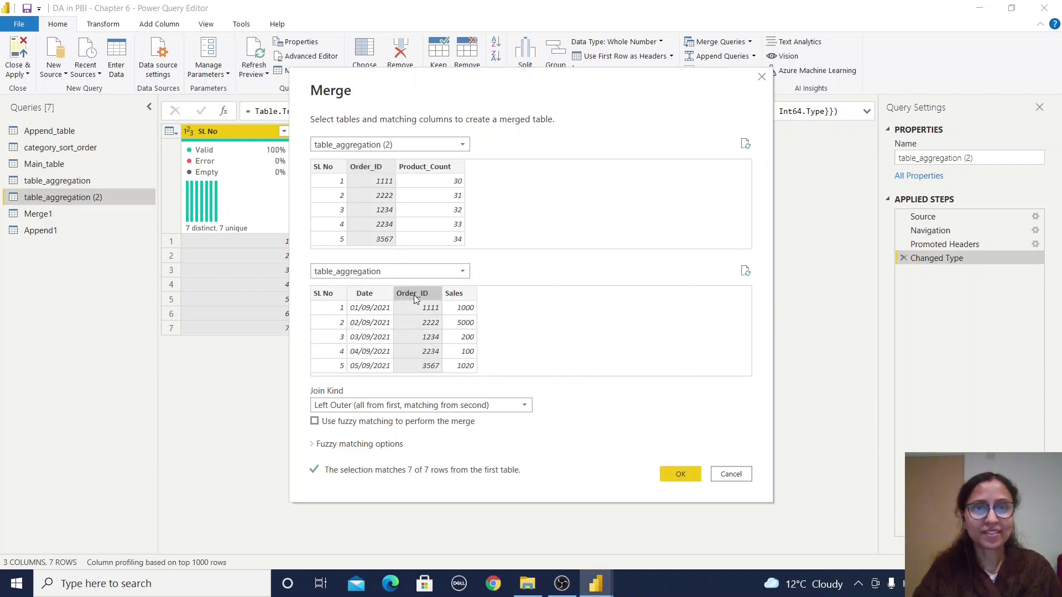
click(683, 473)
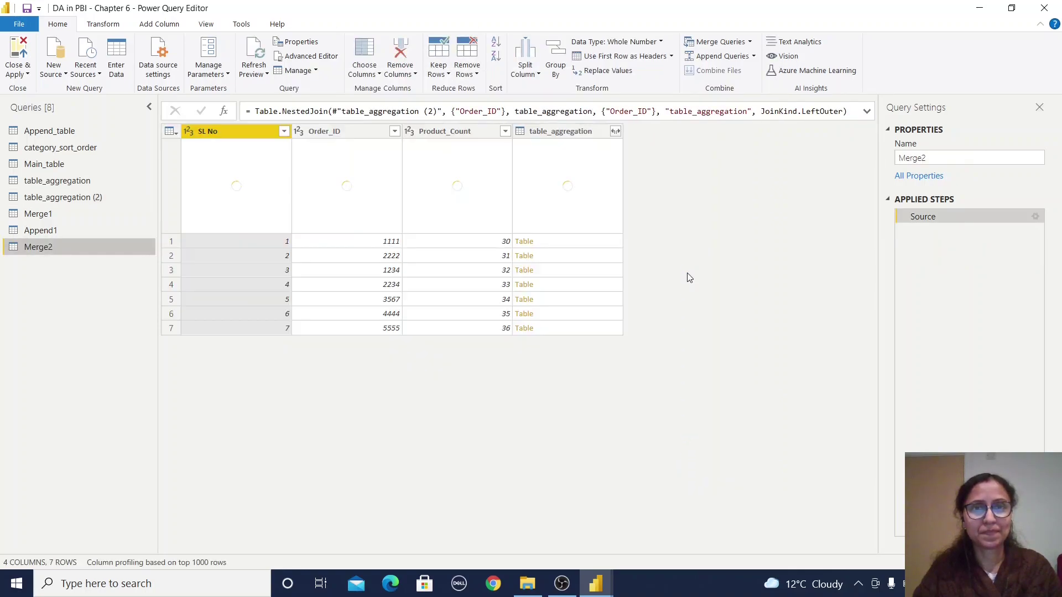
- Aggregate the nested table_aggregation column into a Sum of Sales column per Order_ID
click(615, 132)
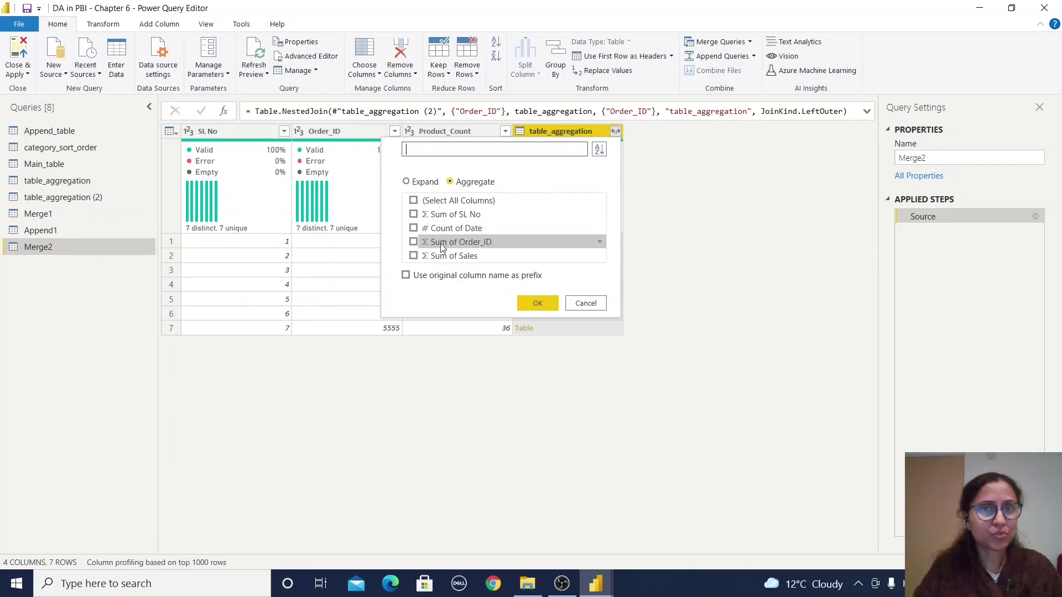
click(413, 255)
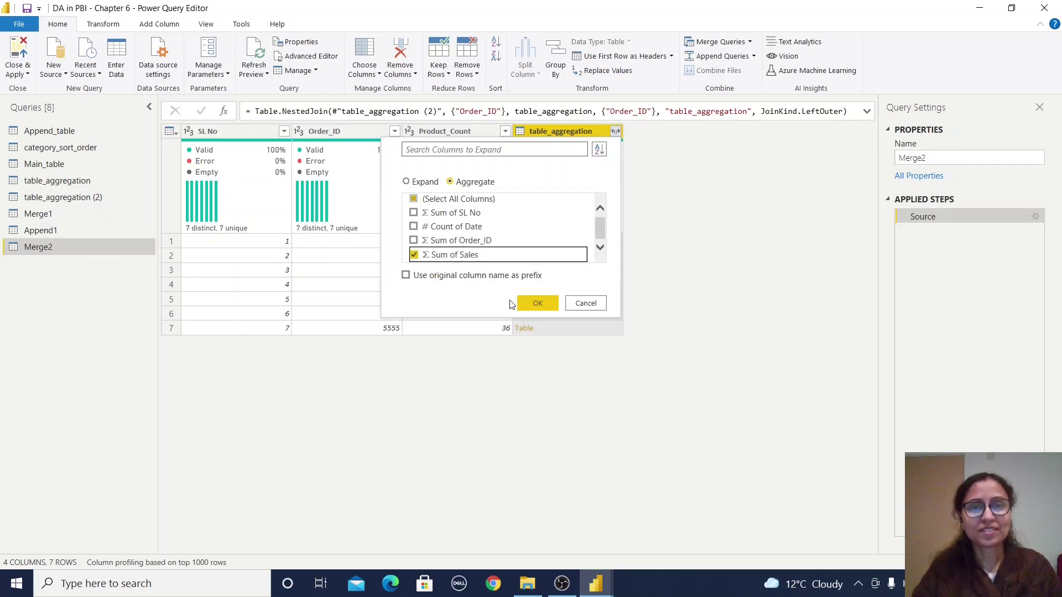
click(539, 302)
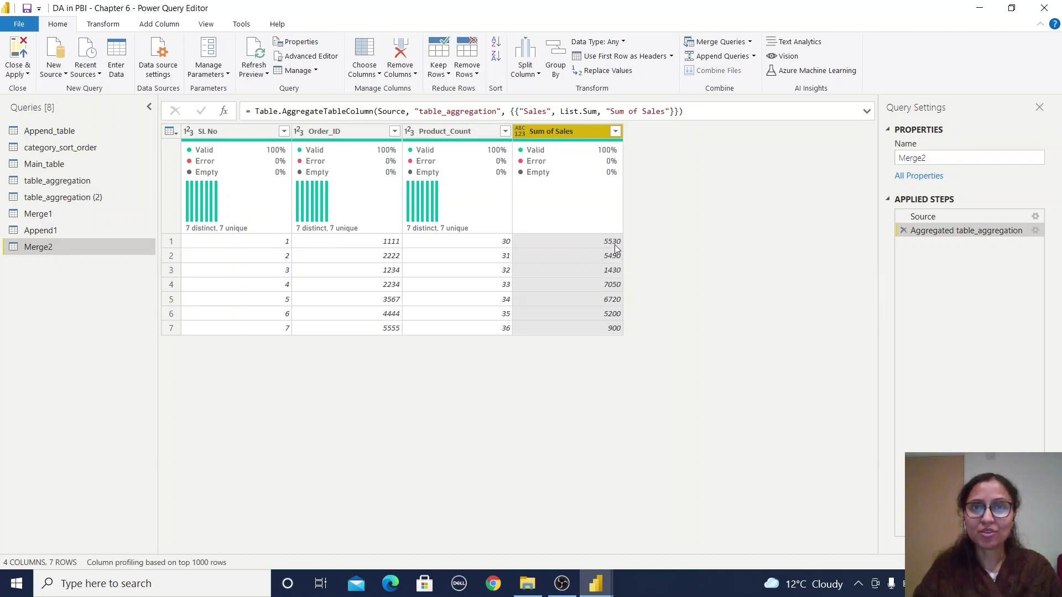
key(Home)
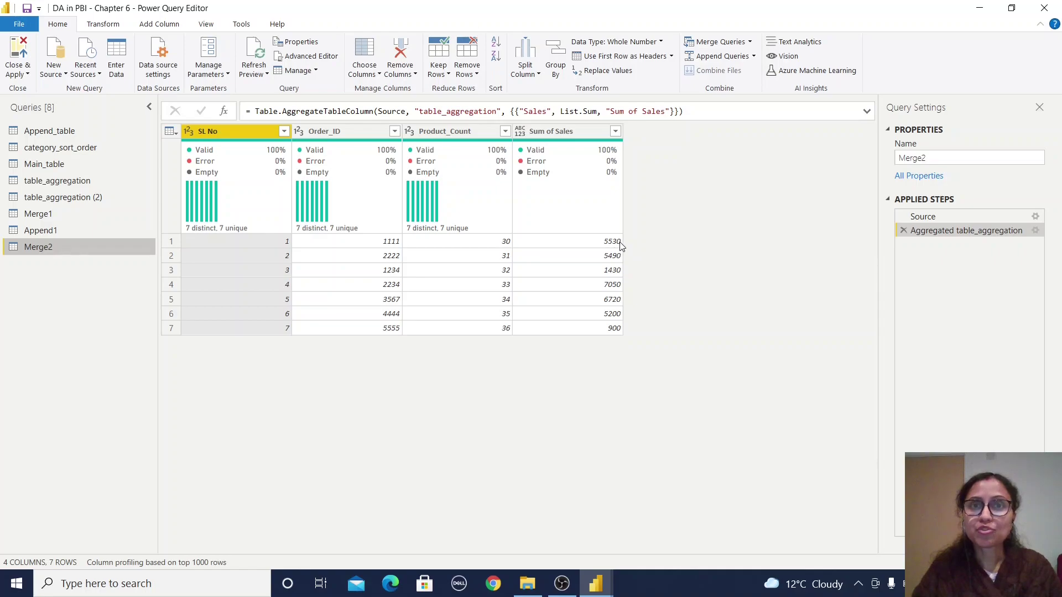
- Filter table_aggregation's Order_ID to 1111, review its four Sales rows, then delete the Filtered Rows step
click(81, 181)
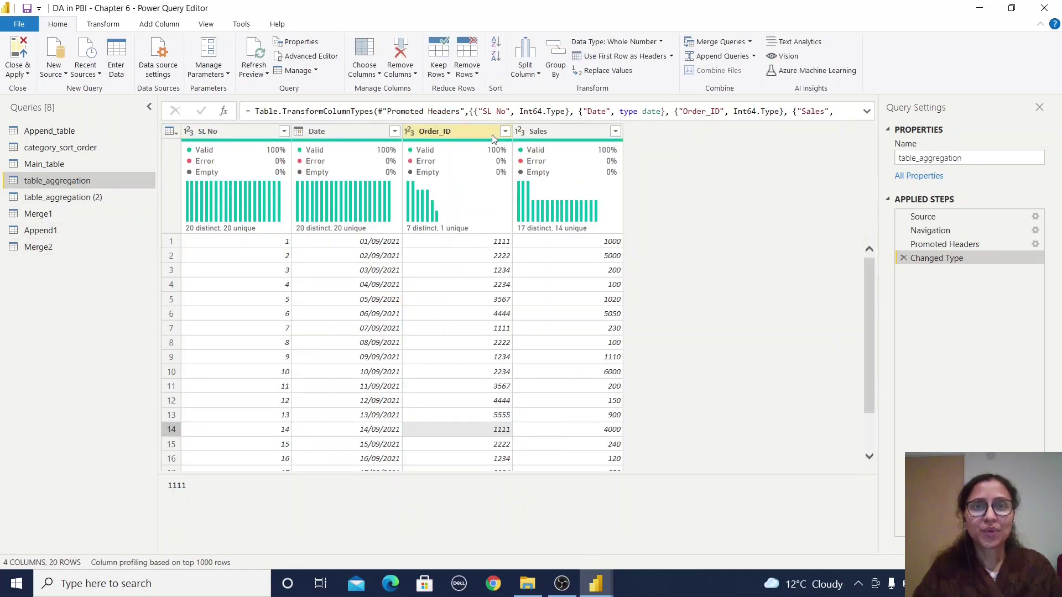
click(506, 130)
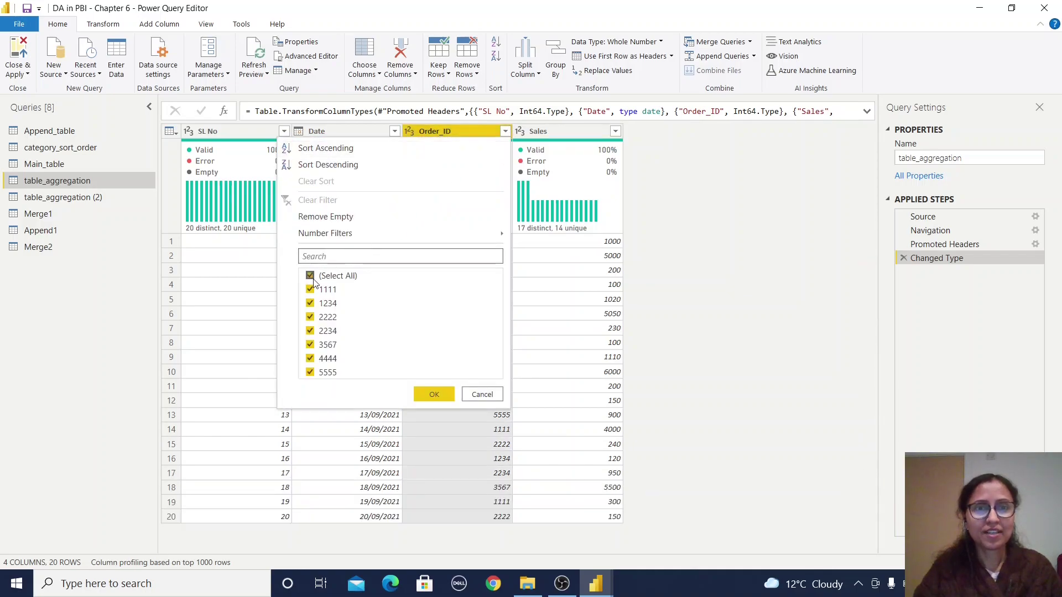
click(310, 276)
click(310, 289)
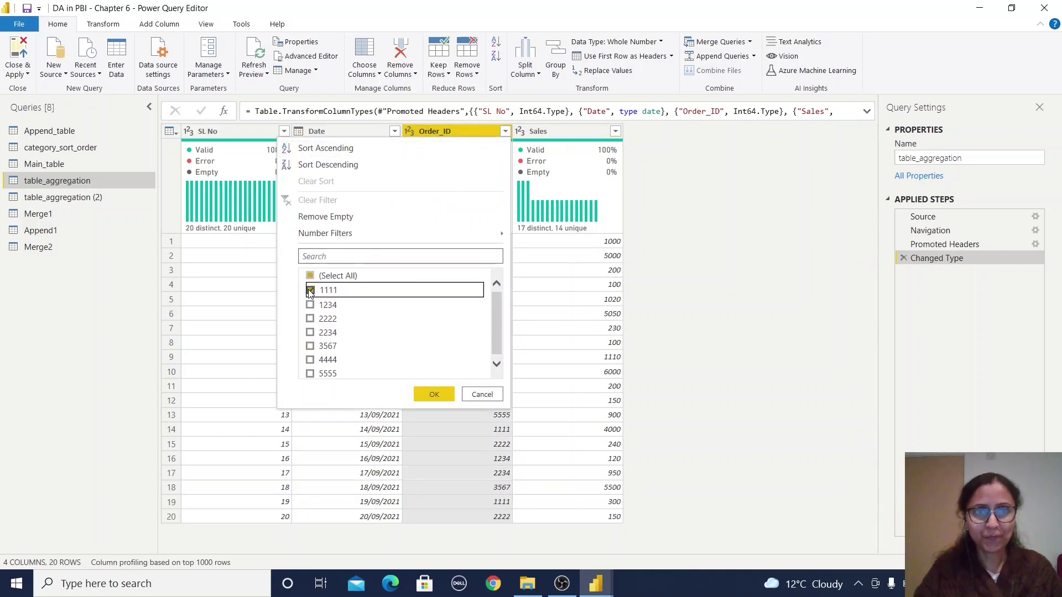
click(433, 393)
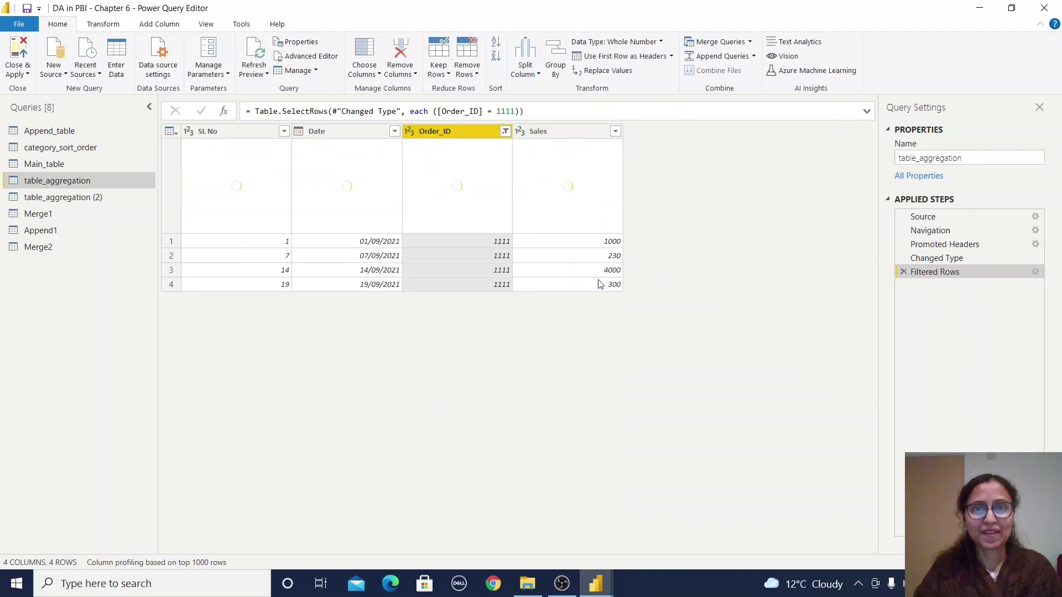
click(600, 242)
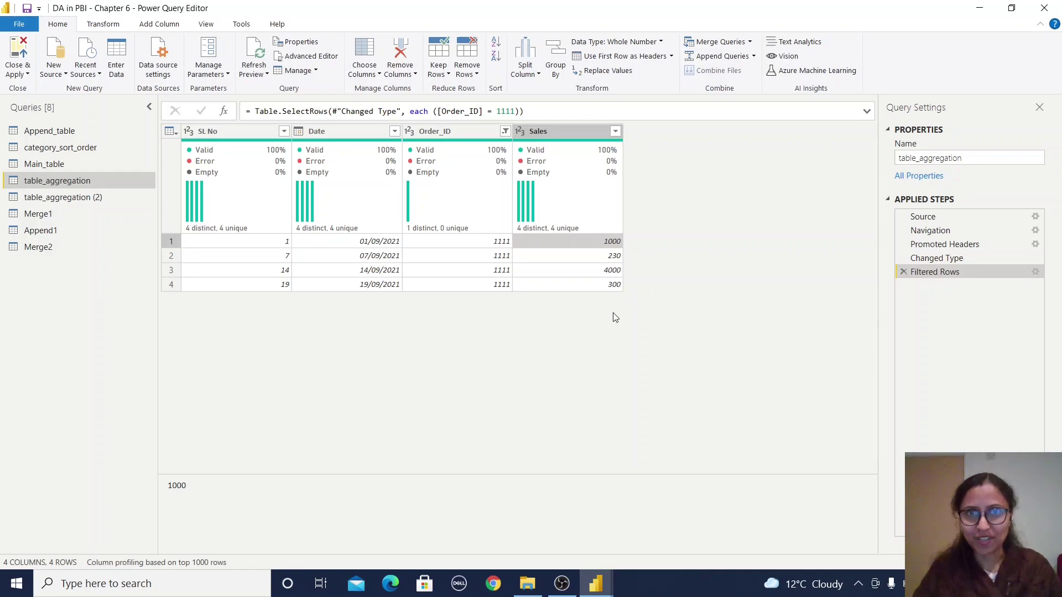
key(Delete)
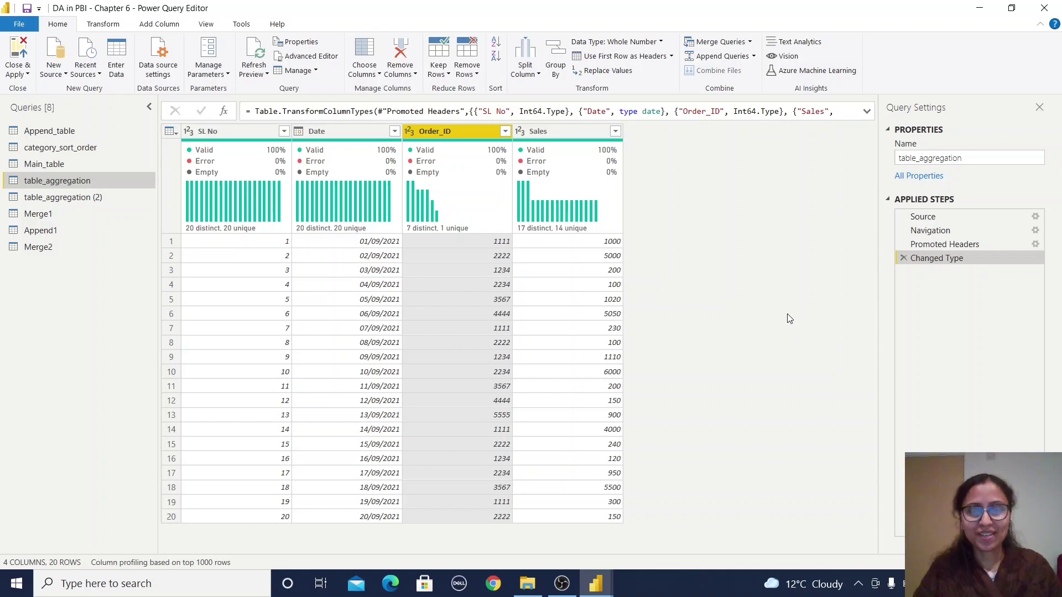